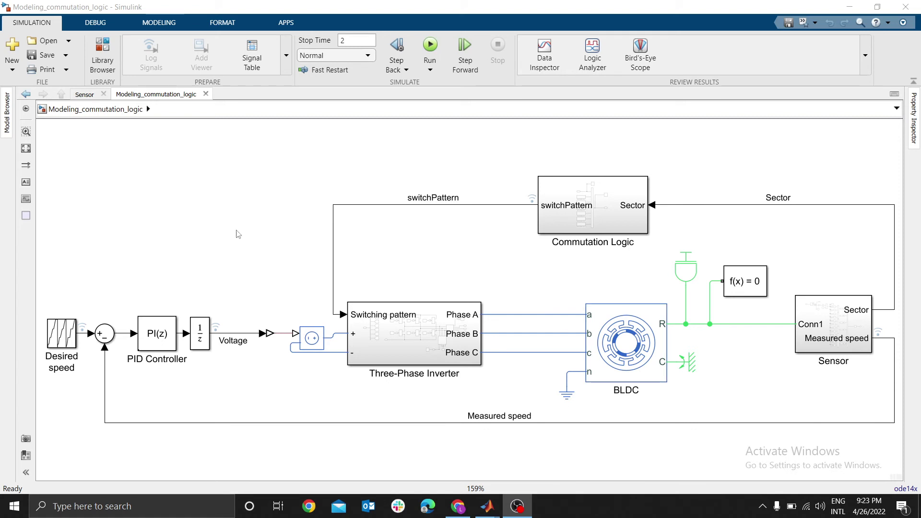
# Select the Commutation Logic, BLDC motor and Three-Phase Inverter blocks in the commutation model
pyautogui.click(564, 242)
pyautogui.click(731, 221)
pyautogui.click(623, 352)
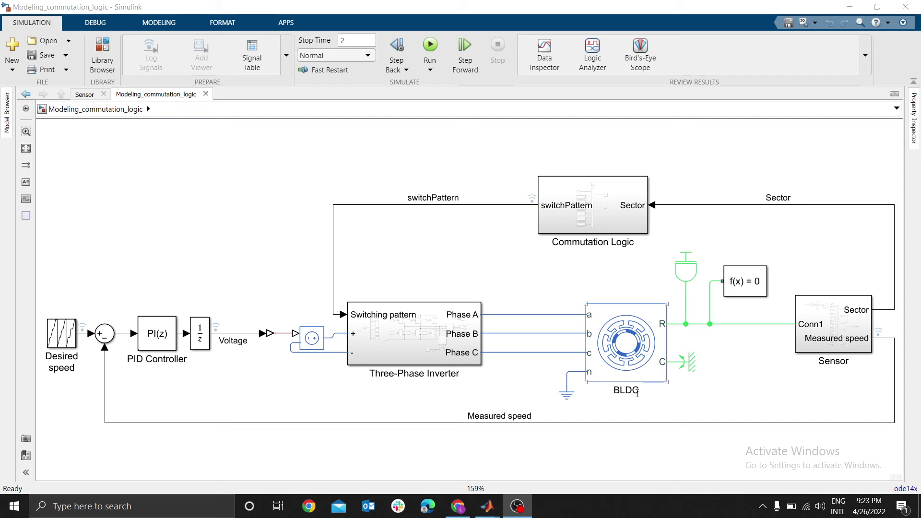
pyautogui.click(442, 366)
# Inspect the Three-Phase Inverter subsystem fitted to the window, then return to the top level
pyautogui.doubleClick(416, 344)
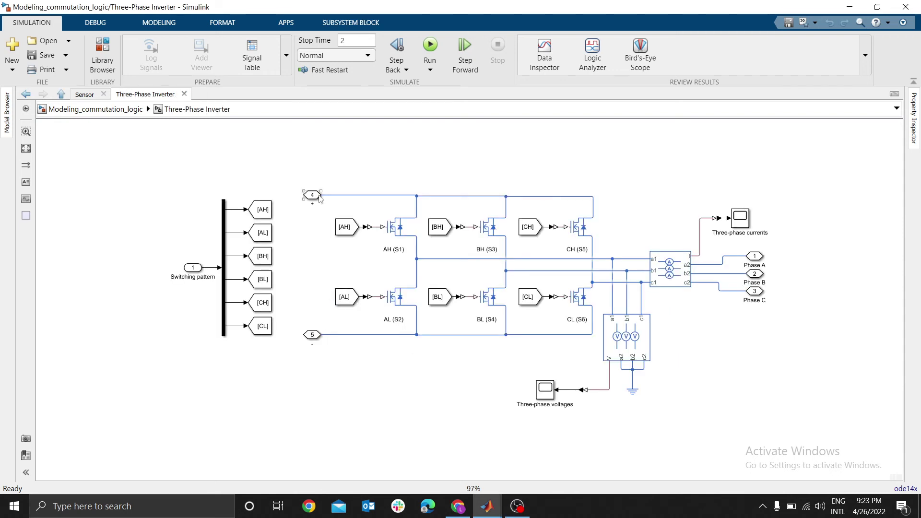
pyautogui.click(517, 172)
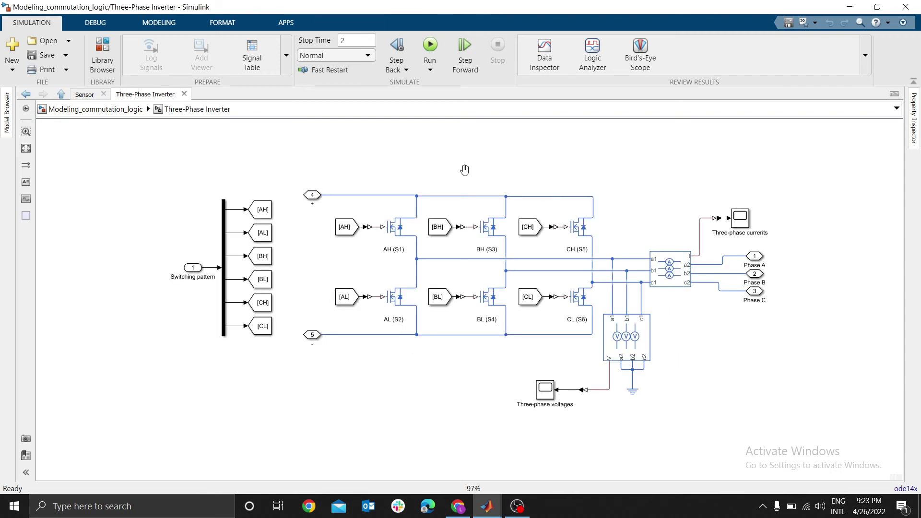
pyautogui.press('space')
pyautogui.click(100, 108)
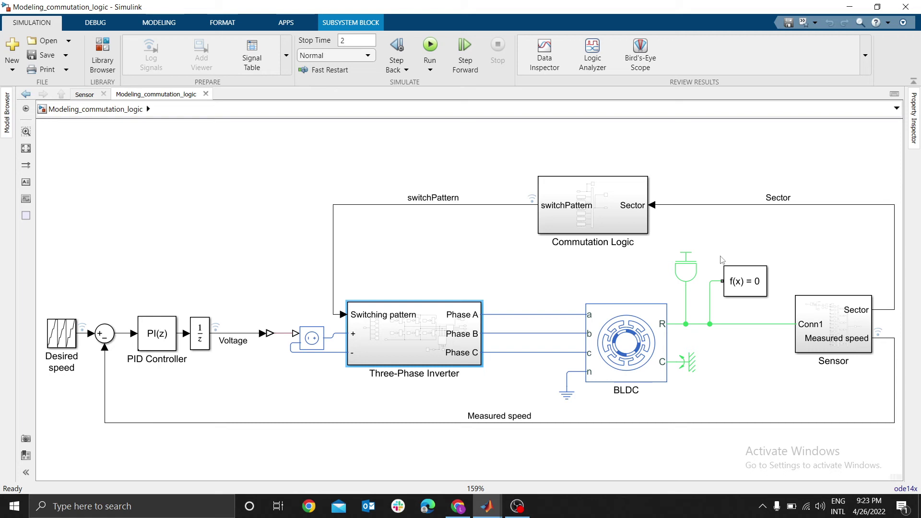
# Look inside the Sensor subsystem that derives measured speed and rotor sector, then return
pyautogui.doubleClick(841, 326)
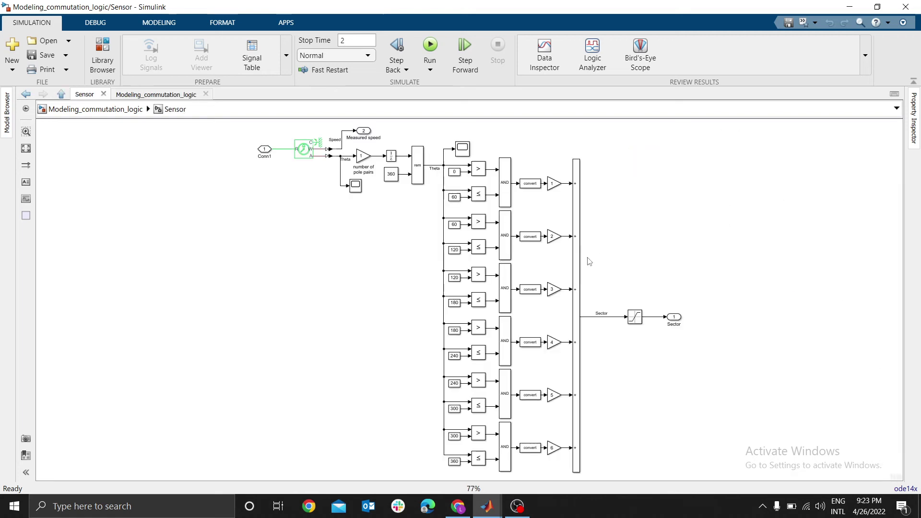
pyautogui.click(90, 113)
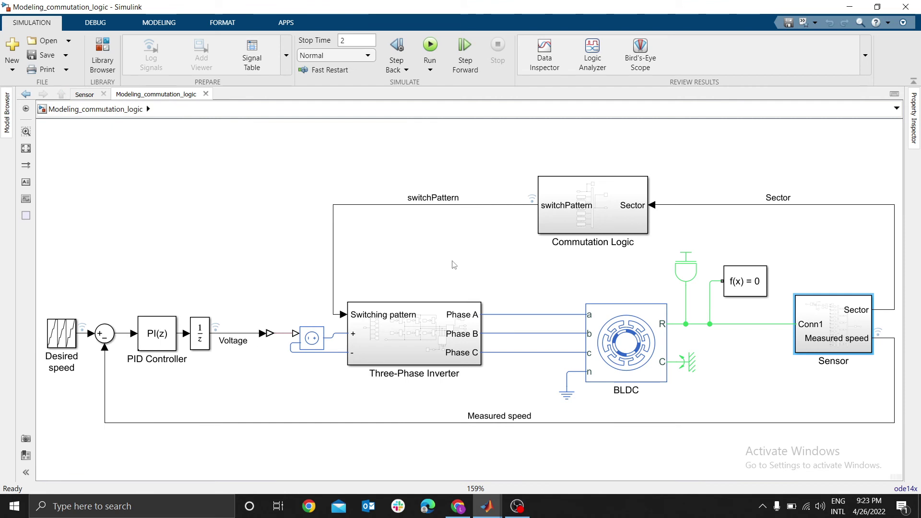
pyautogui.moveTo(489, 516)
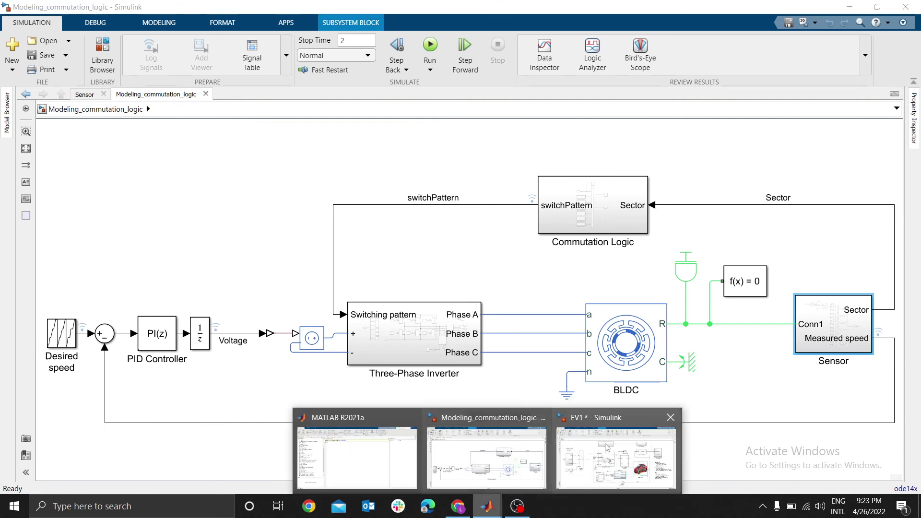
pyautogui.click(622, 456)
pyautogui.click(532, 276)
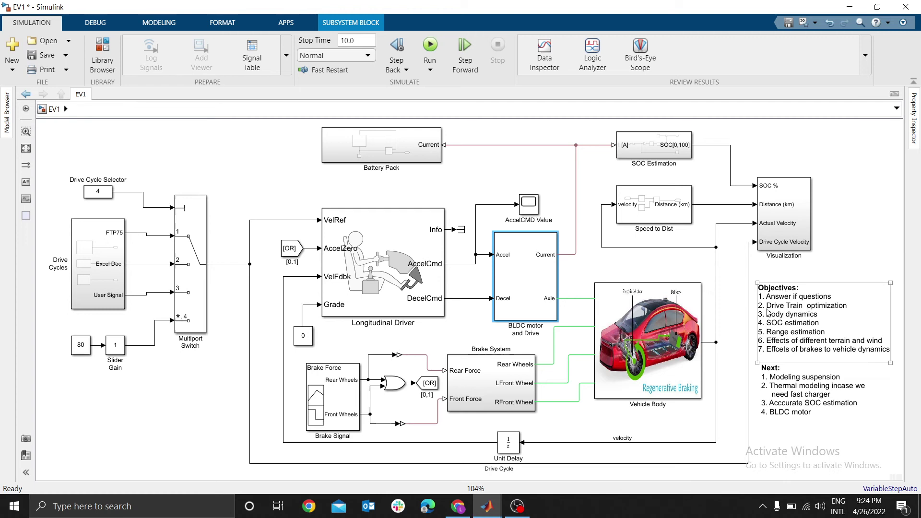
pyautogui.click(650, 154)
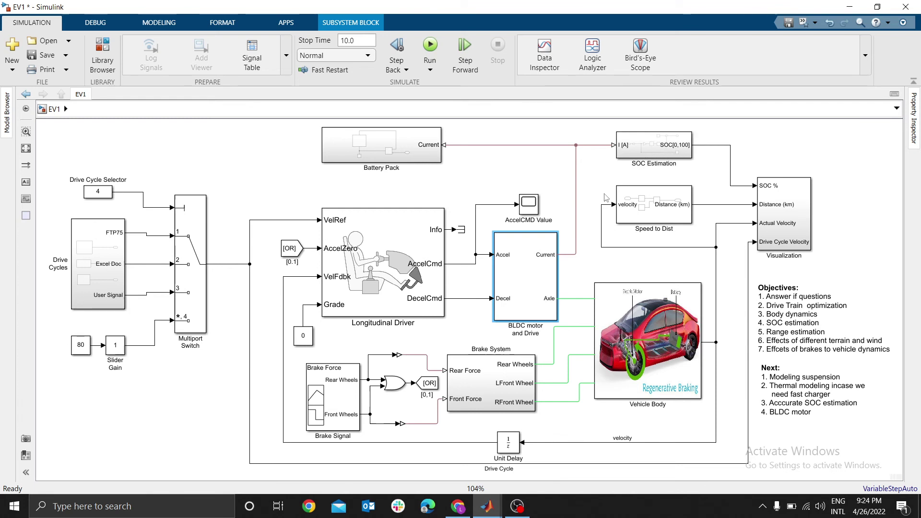
pyautogui.click(790, 352)
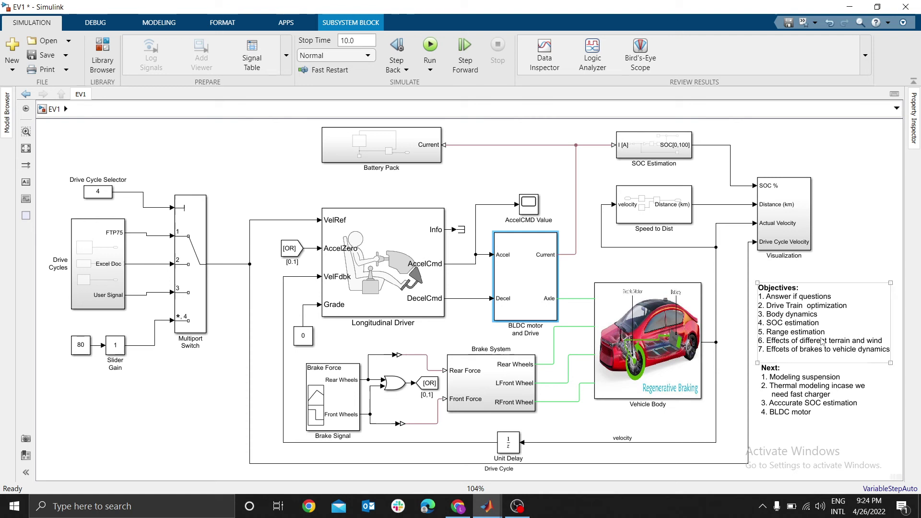
pyautogui.click(651, 304)
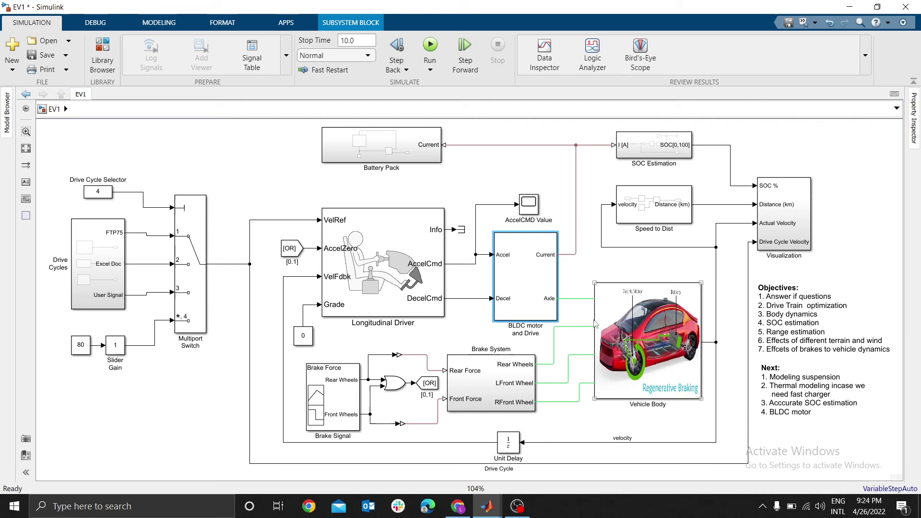
pyautogui.click(639, 328)
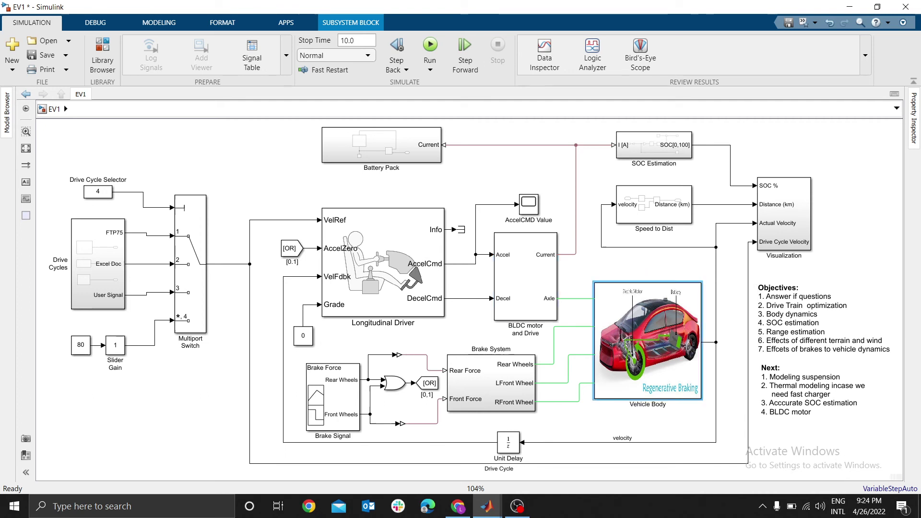
pyautogui.hotkey('alt', 'Tab')
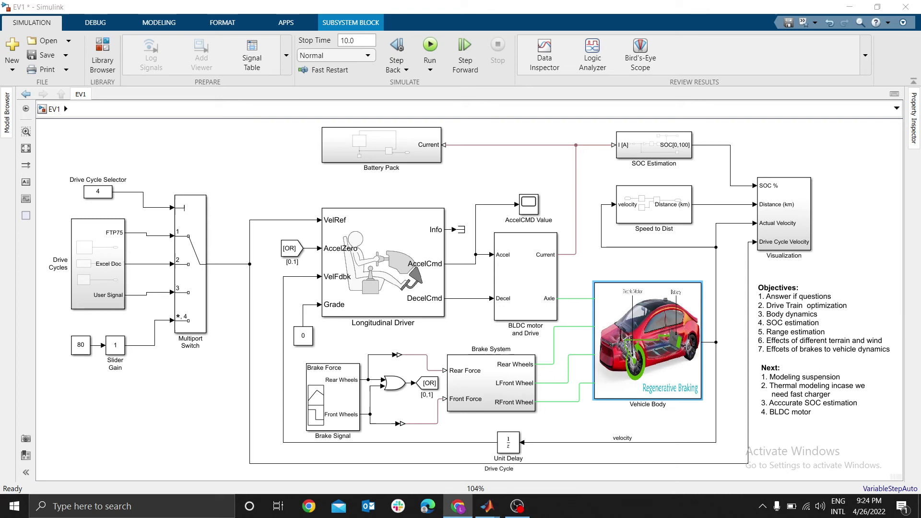
# Inspect the Chain Drive and Differential inside the Vehicle Body subsystem, then return to the EV1 top level
pyautogui.doubleClick(661, 331)
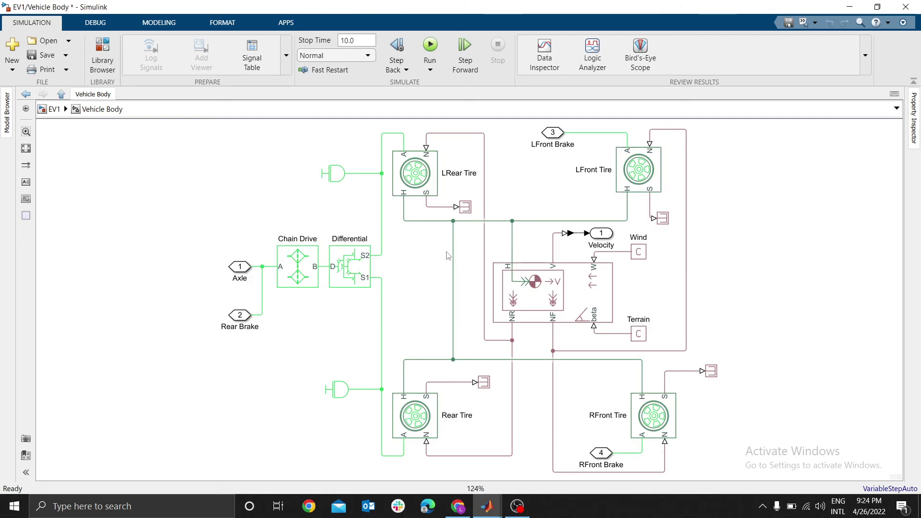
pyautogui.click(307, 259)
pyautogui.click(360, 263)
pyautogui.click(54, 109)
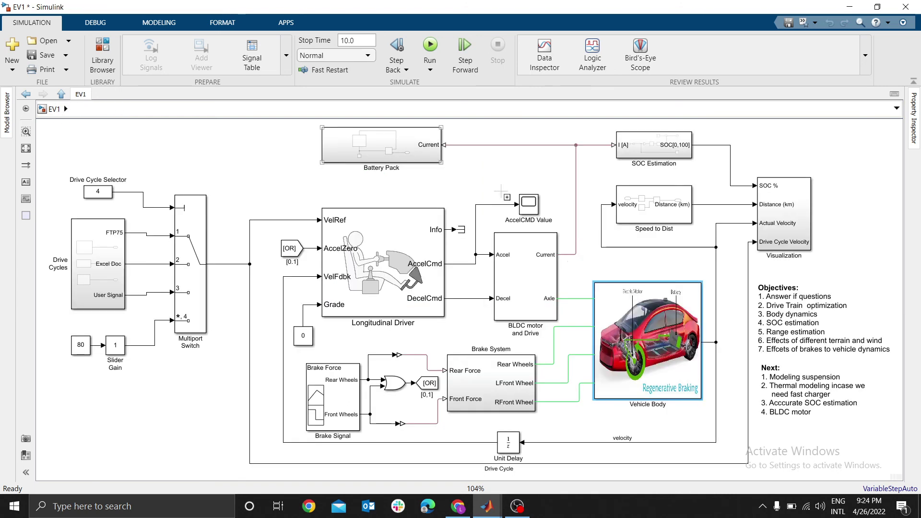
# Inspect the Brake System's rear and front forces driving three wheel brakes, then select Vehicle Body
pyautogui.click(651, 342)
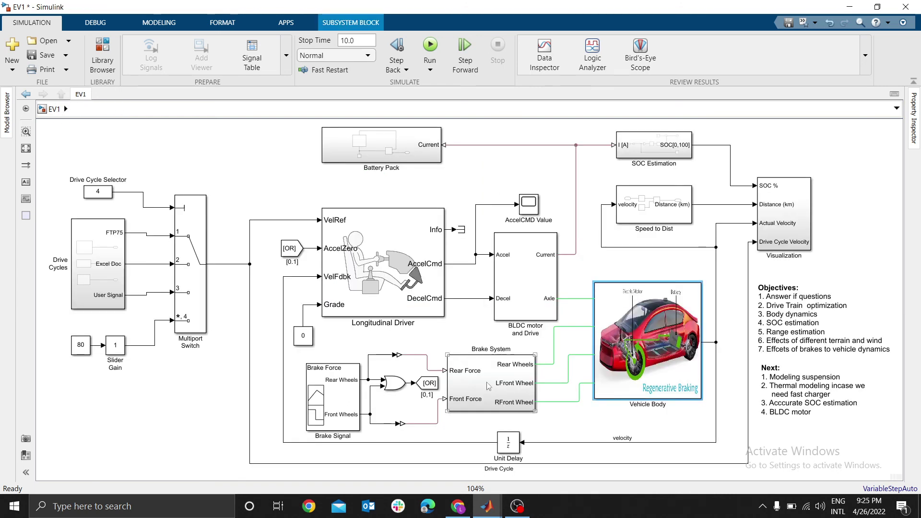
pyautogui.click(504, 378)
pyautogui.doubleClick(505, 378)
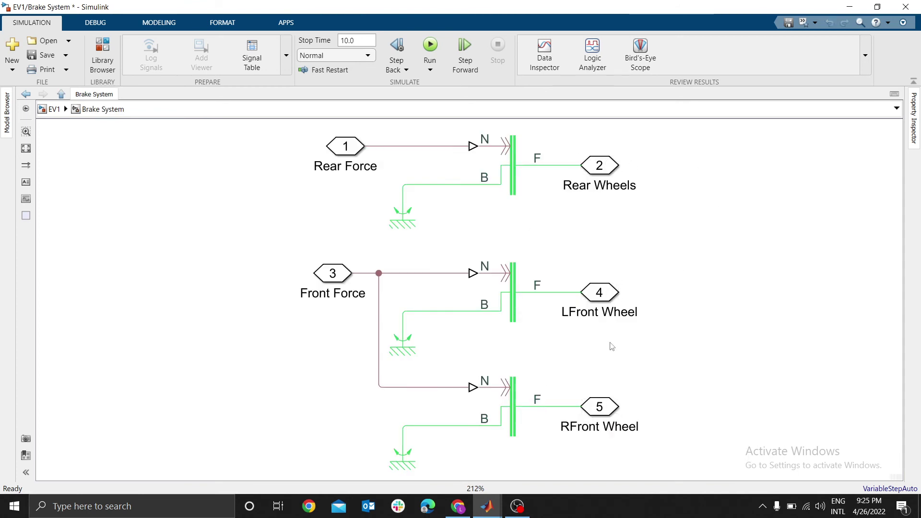
pyautogui.click(55, 109)
pyautogui.click(481, 384)
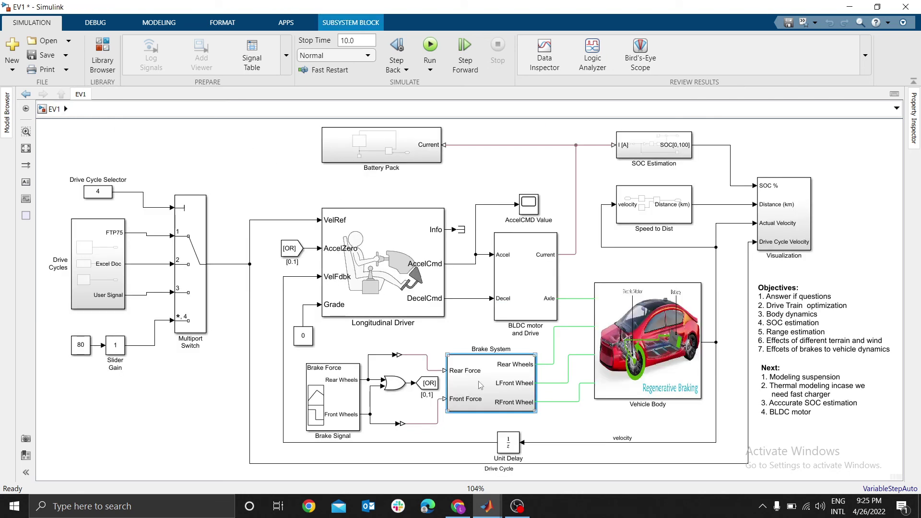
pyautogui.click(641, 353)
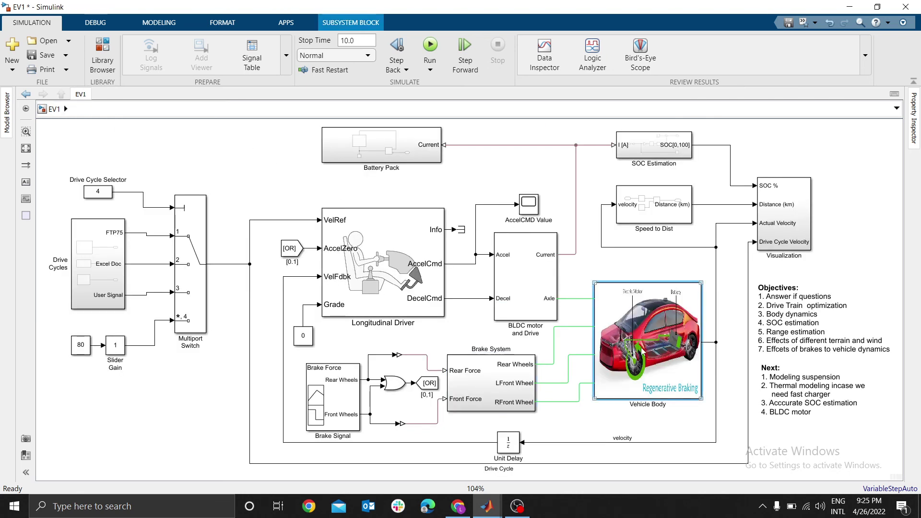
pyautogui.doubleClick(642, 353)
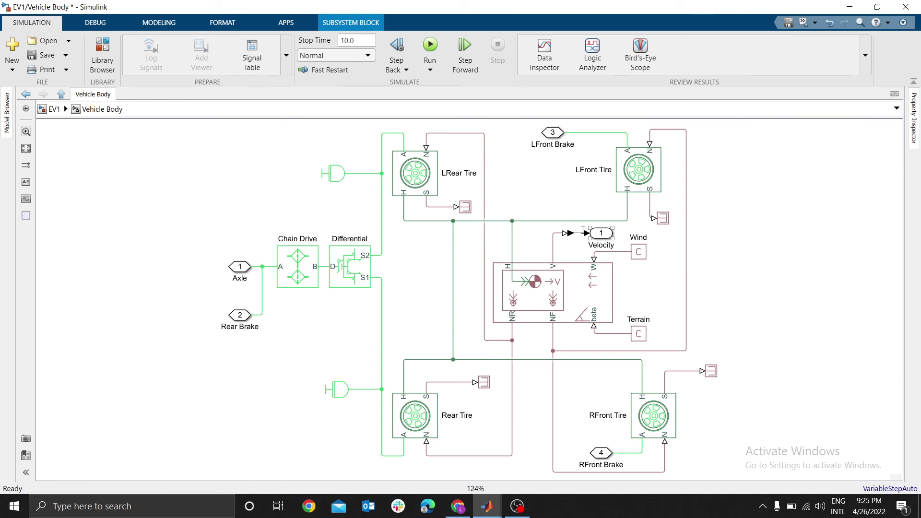
pyautogui.click(606, 246)
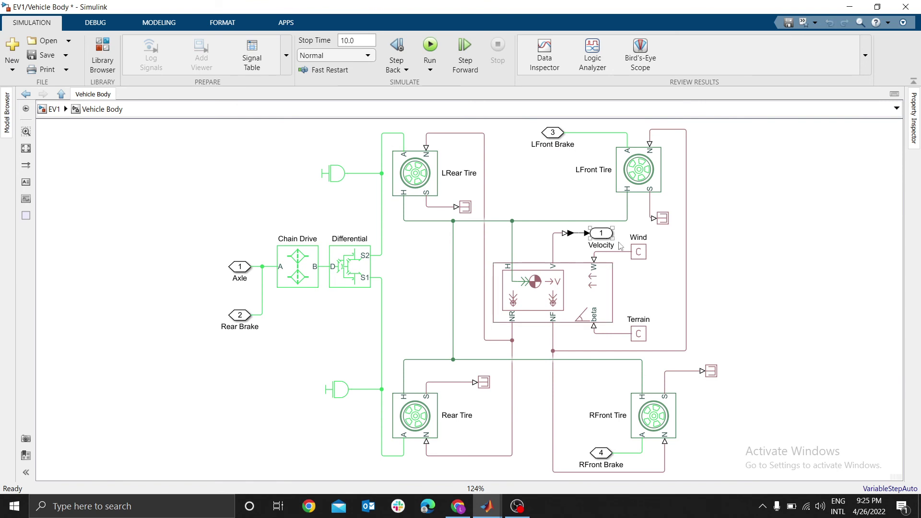
pyautogui.click(639, 320)
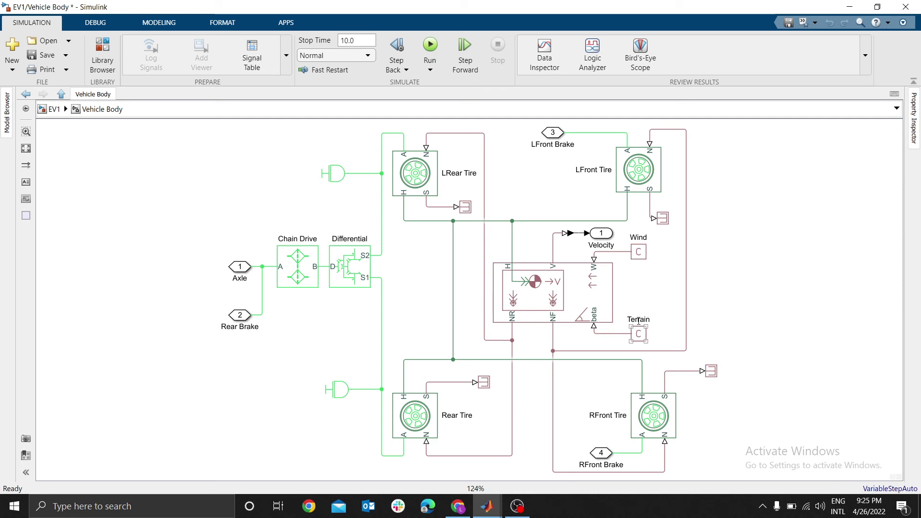
pyautogui.click(654, 314)
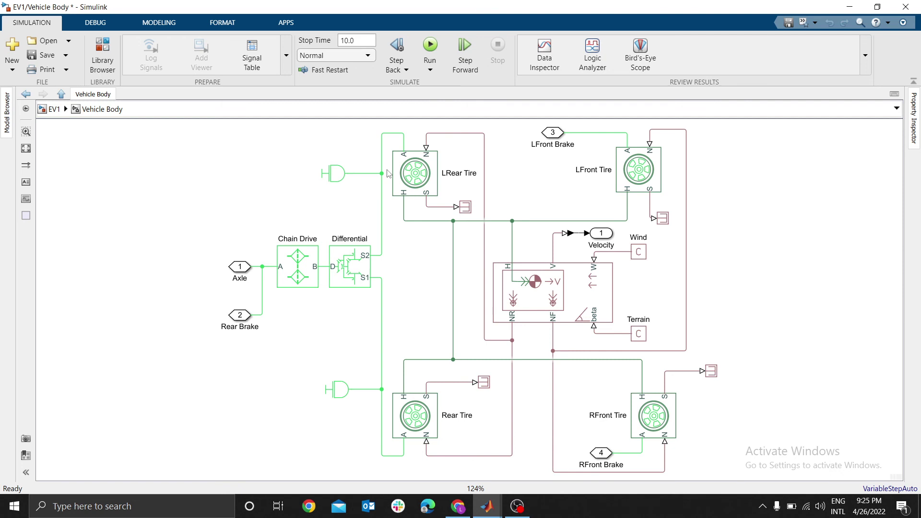
pyautogui.click(64, 111)
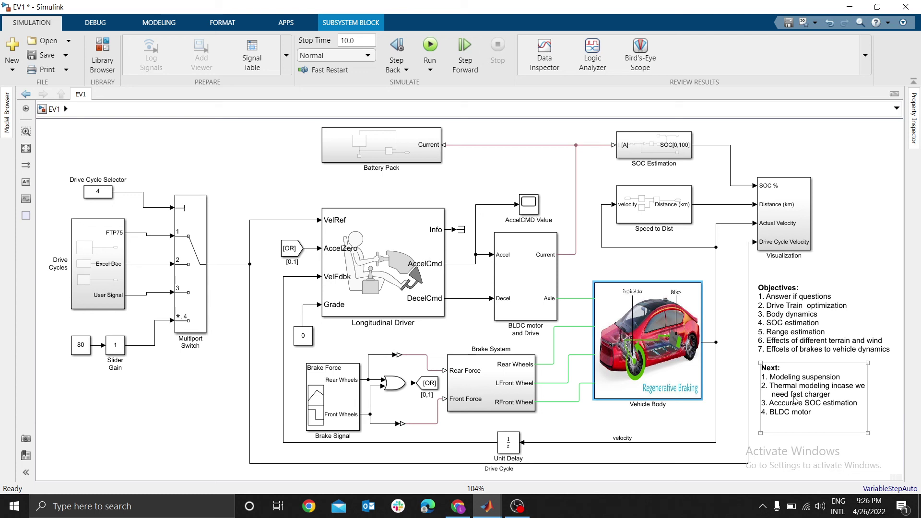
# Point out the Next: planned-work notes alongside the Vehicle Body and Battery Pack subsystems
pyautogui.click(808, 452)
pyautogui.click(790, 411)
pyautogui.click(653, 365)
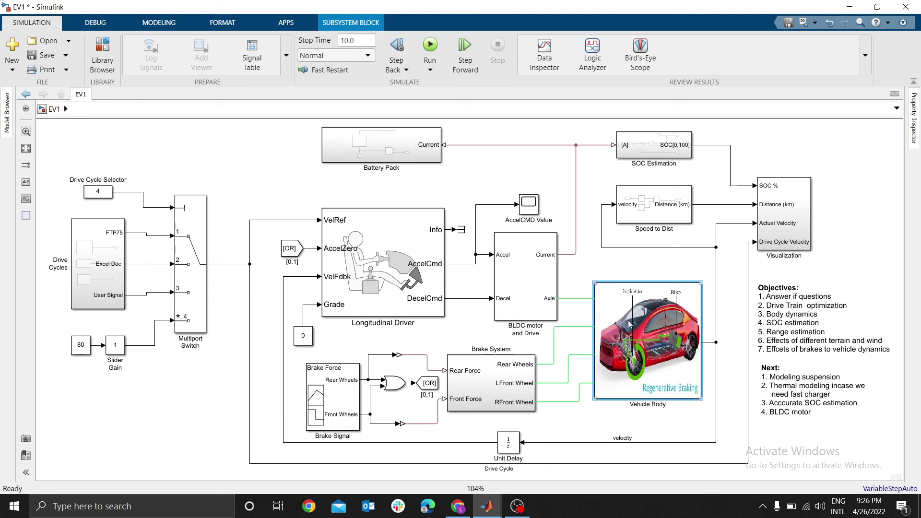
pyautogui.click(781, 379)
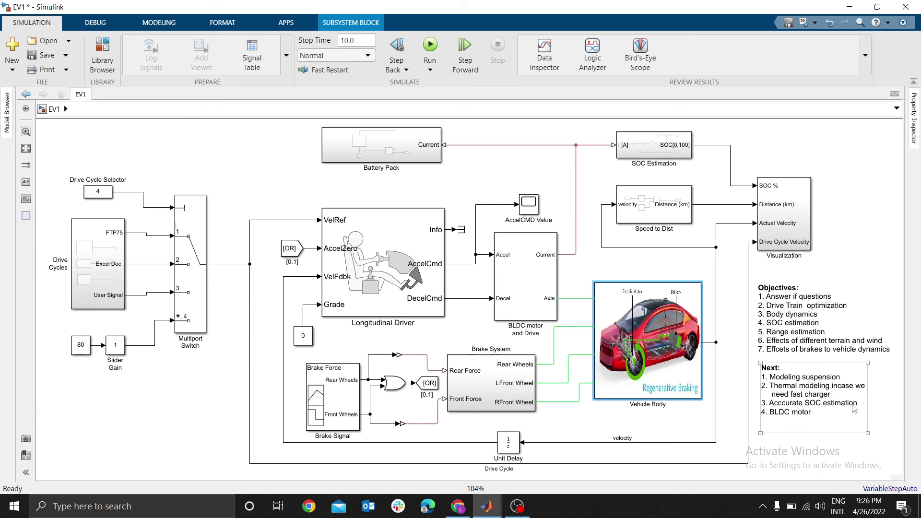
pyautogui.click(384, 148)
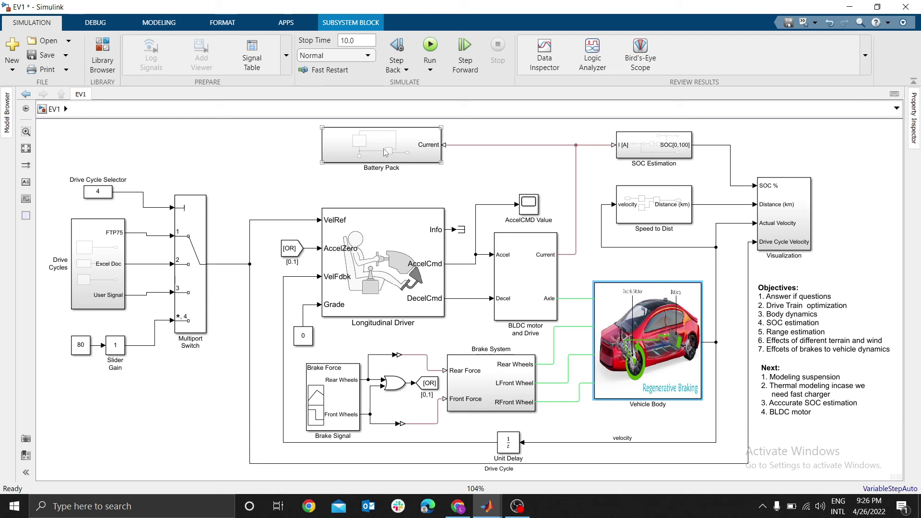
pyautogui.click(805, 414)
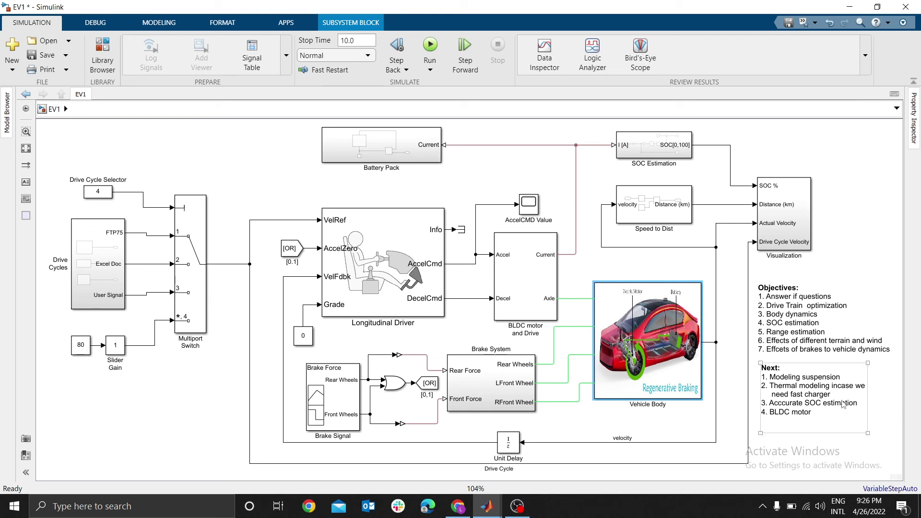
pyautogui.click(616, 301)
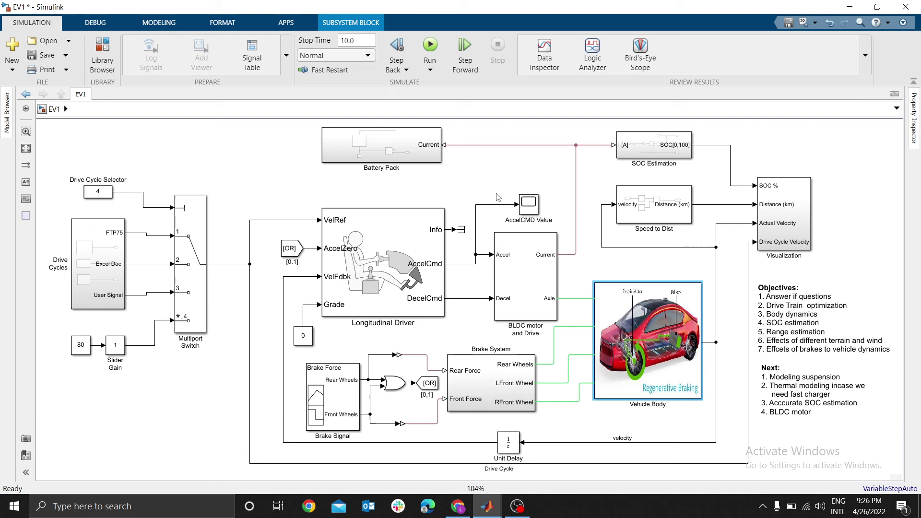
pyautogui.click(789, 380)
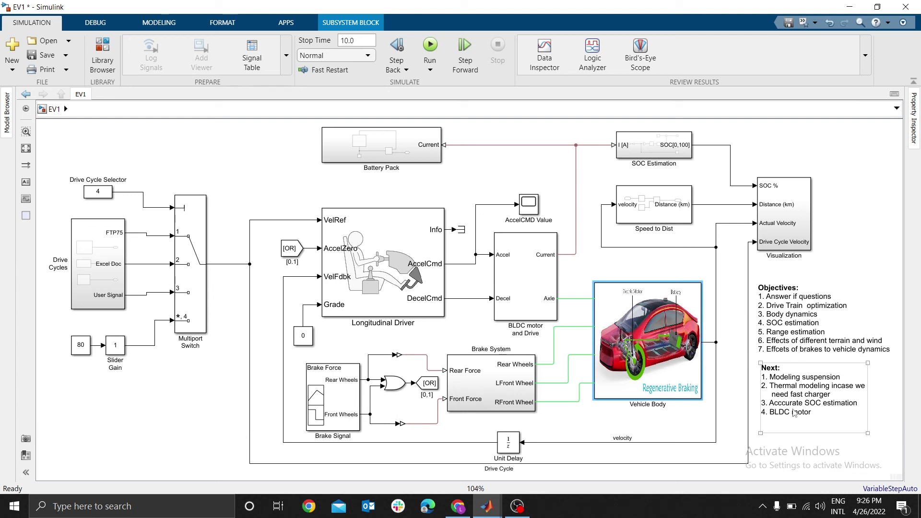
# Clear the canvas selection and open the Vehicle Body subsystem to show tires, chain drive and differential
pyautogui.click(750, 425)
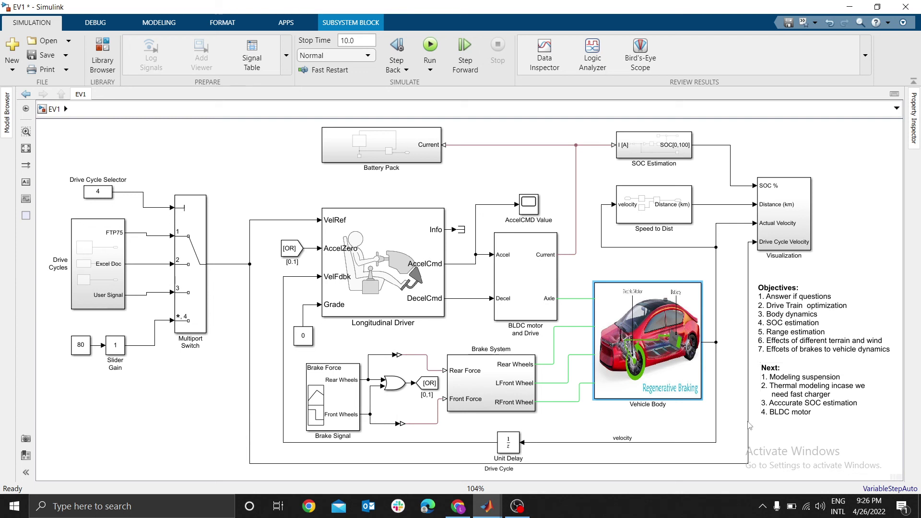
pyautogui.click(631, 338)
pyautogui.click(814, 385)
pyautogui.click(657, 391)
pyautogui.click(781, 426)
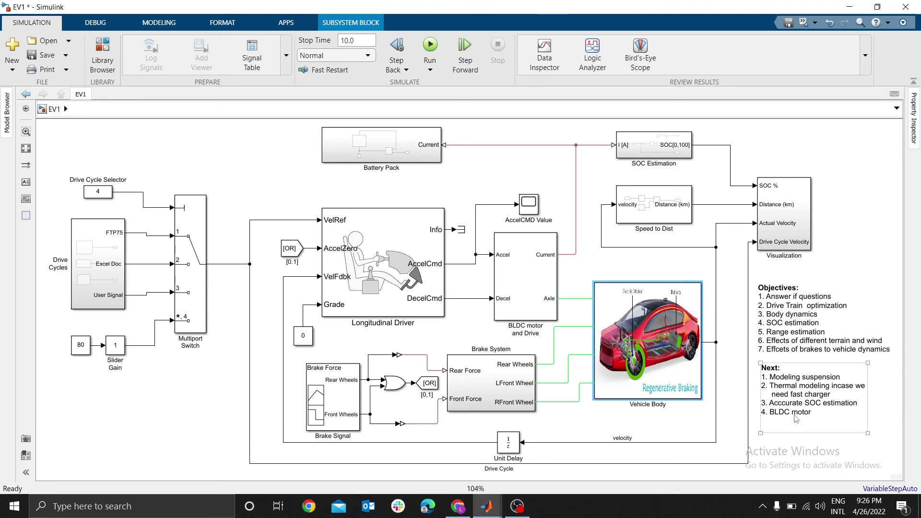
pyautogui.click(771, 261)
pyautogui.click(530, 174)
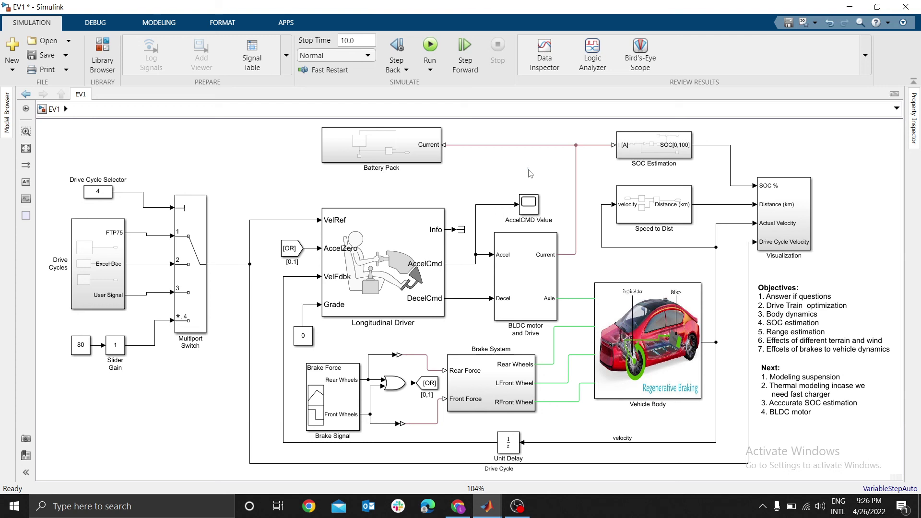
pyautogui.click(648, 358)
pyautogui.doubleClick(649, 357)
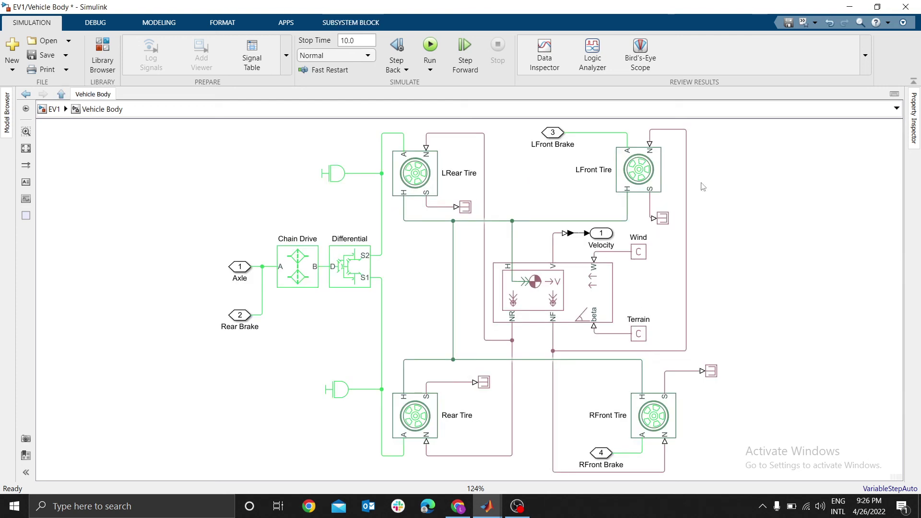